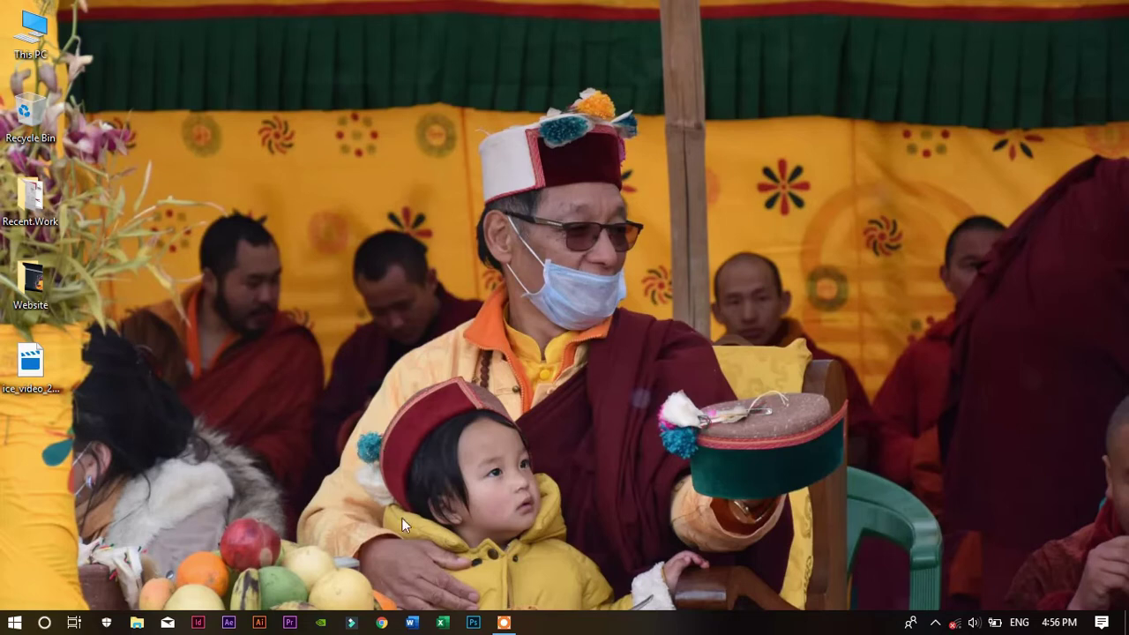
Open Word and create a blank document
{"action": "left_click", "coordinate": [412, 624]}
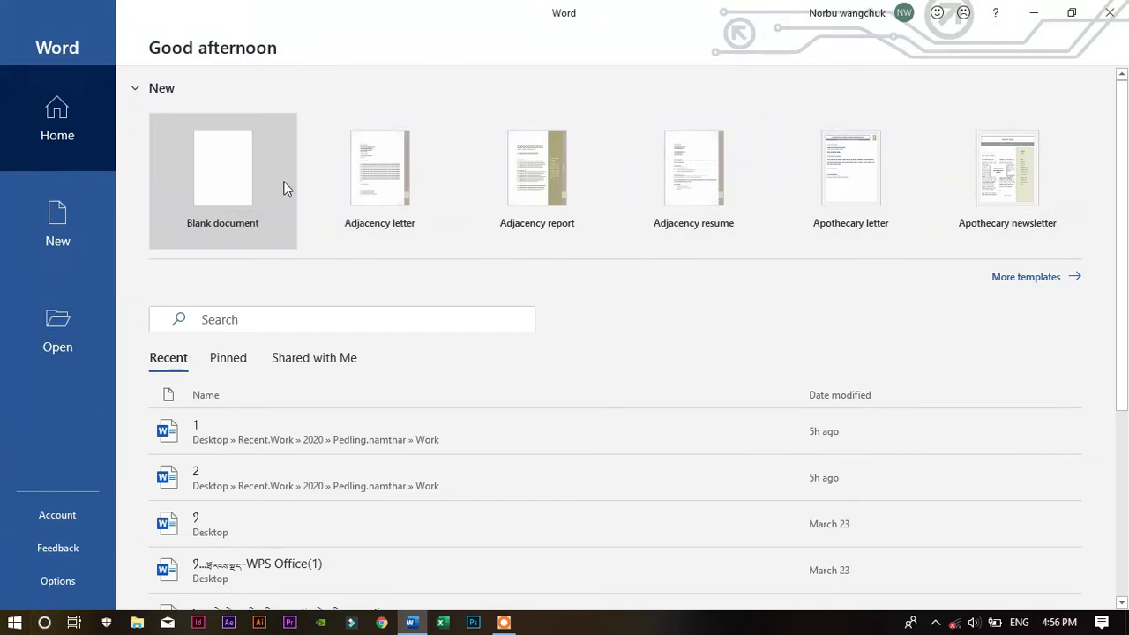
{"action": "left_click", "coordinate": [236, 177]}
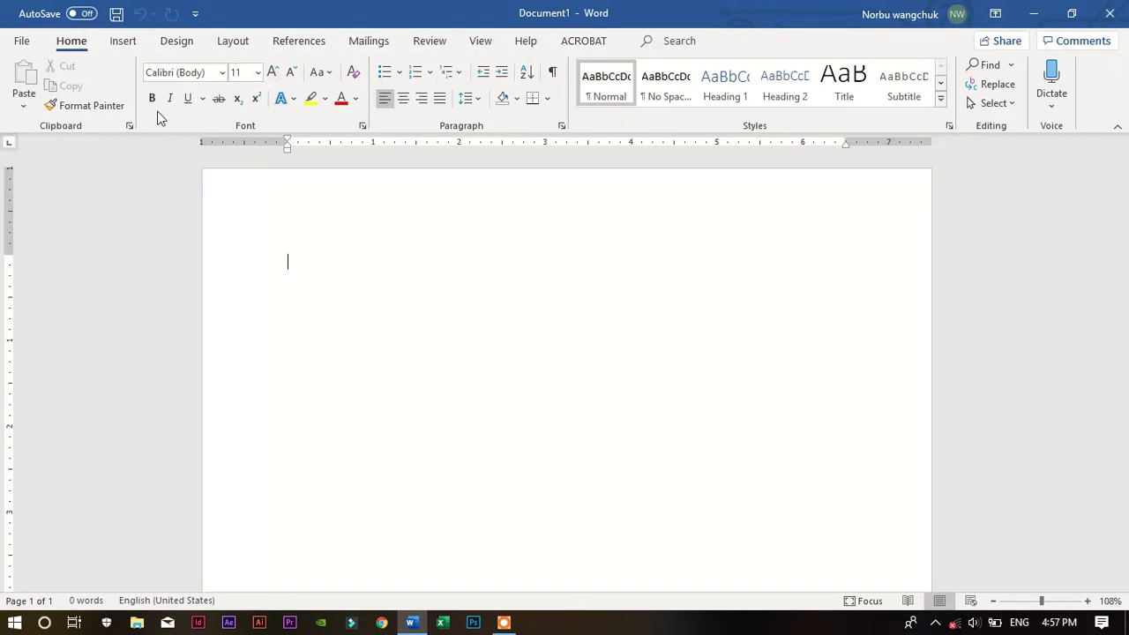
{"action": "left_click", "coordinate": [20, 41]}
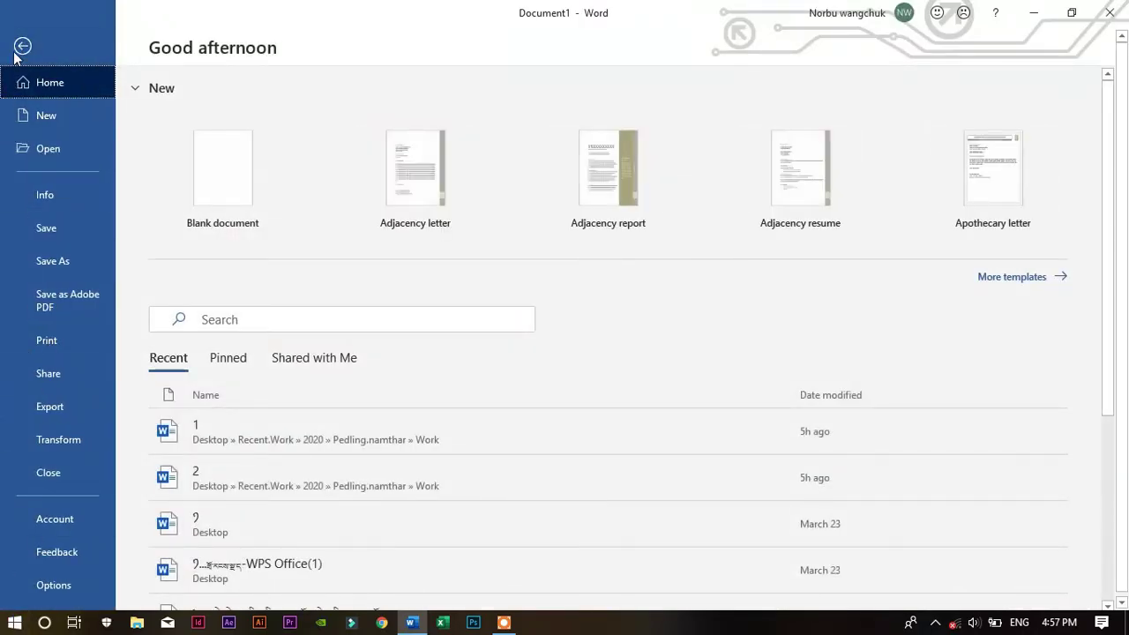
{"action": "left_click", "coordinate": [21, 47]}
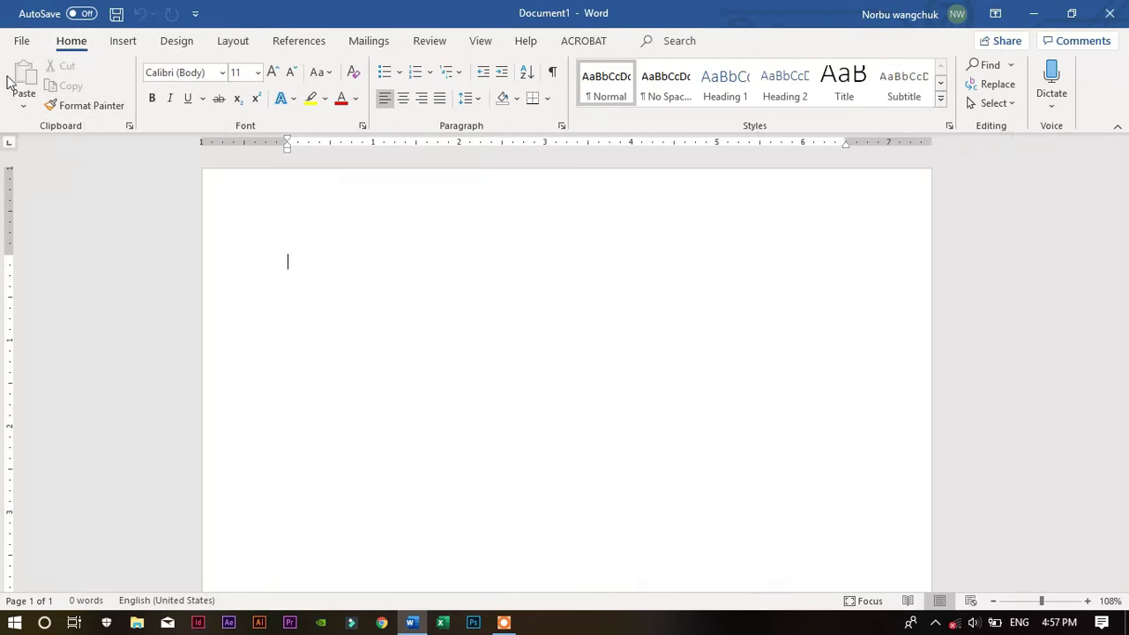
{"action": "left_click", "coordinate": [123, 46]}
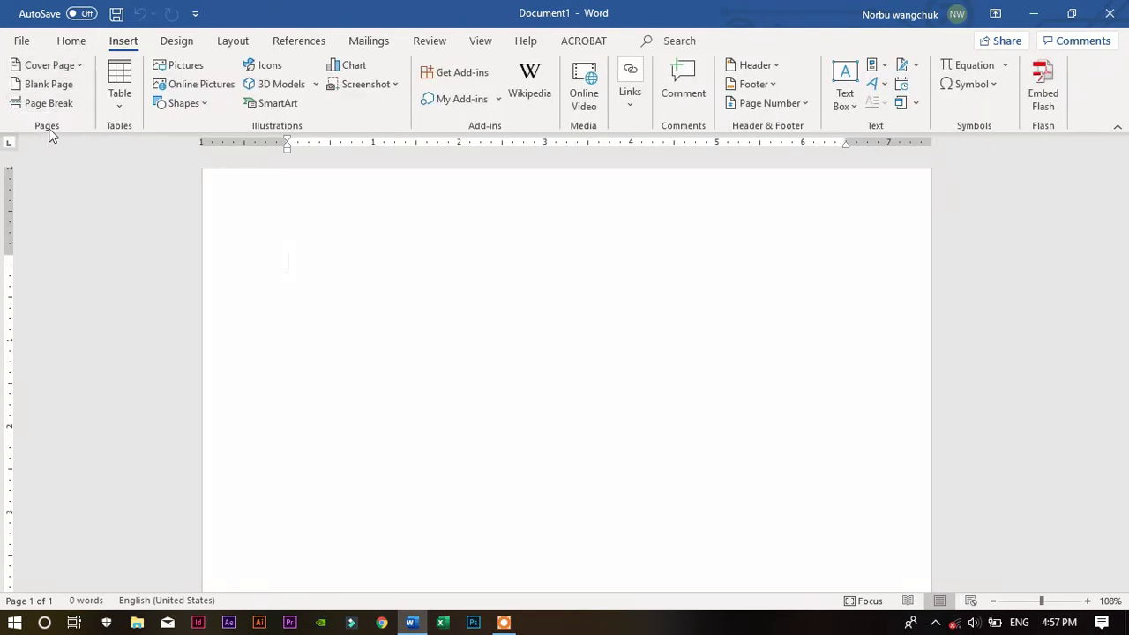
{"action": "left_click", "coordinate": [71, 41]}
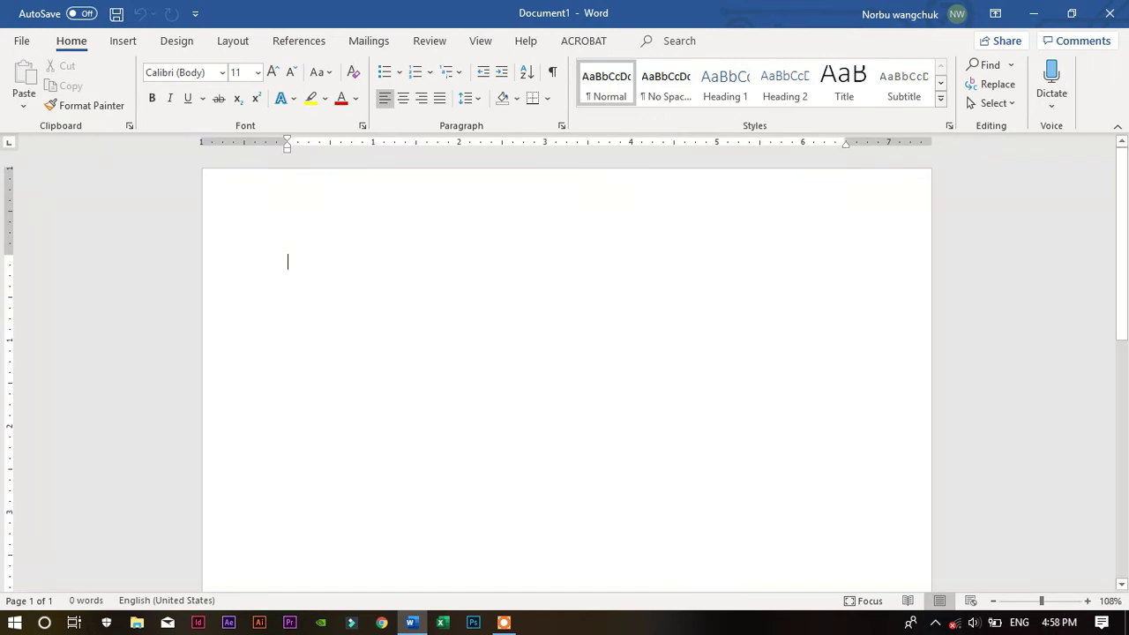
Open the full font settings and look through the available Latin text fonts and the installed keyboard languages
{"action": "left_click", "coordinate": [361, 128]}
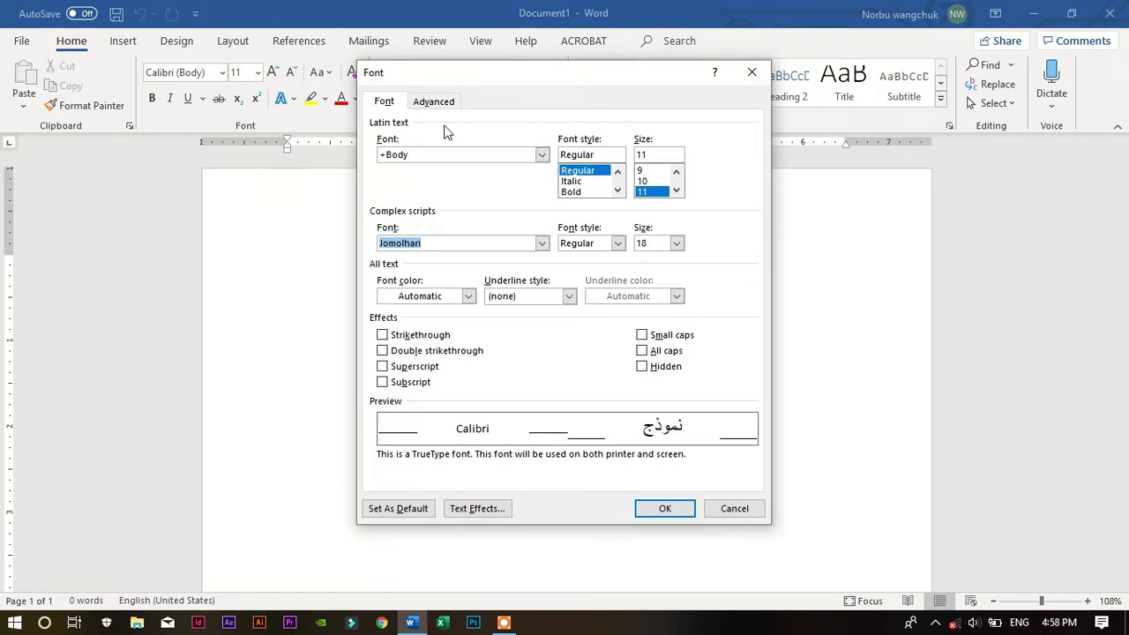
{"action": "left_click", "coordinate": [541, 154]}
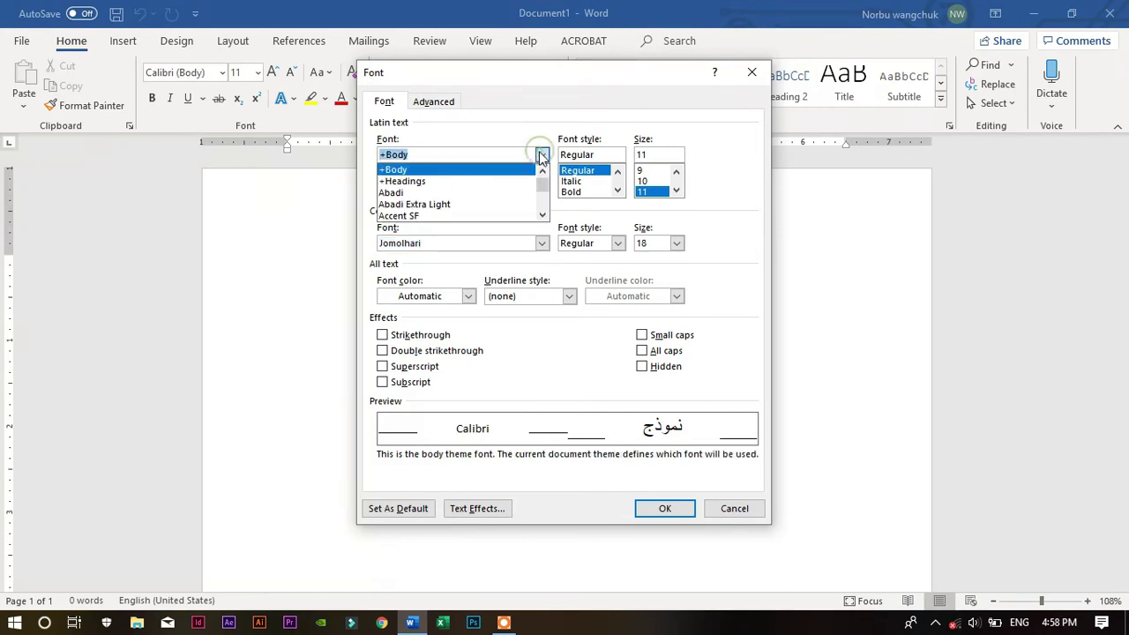
{"action": "scroll", "coordinate": [496, 194], "scroll_direction": "down", "scroll_amount": 6}
{"action": "key", "text": "Escape"}
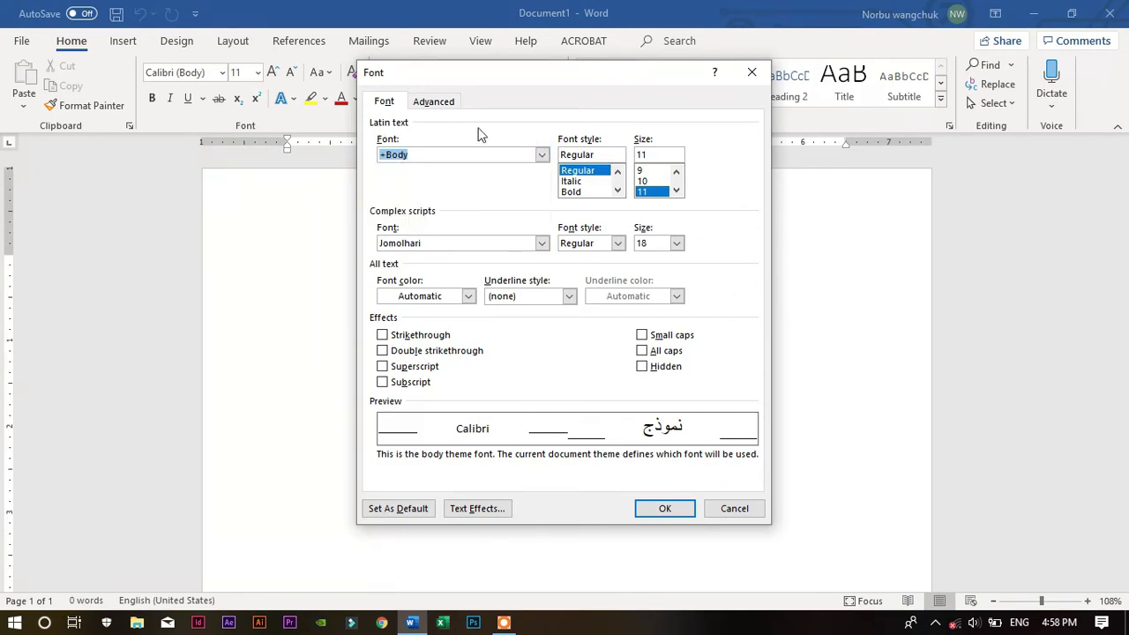
{"action": "left_click", "coordinate": [1018, 620]}
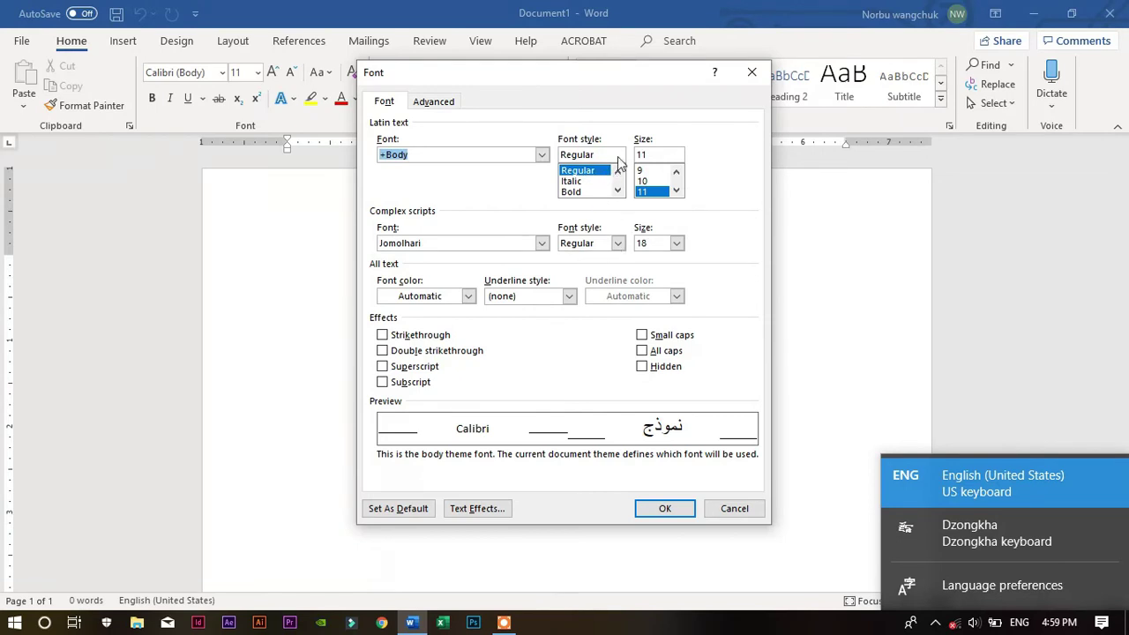
Examine the complex-script font, style and size choices, keeping Jomolhari, Regular and 18
{"action": "left_click", "coordinate": [677, 244]}
{"action": "left_click", "coordinate": [677, 247]}
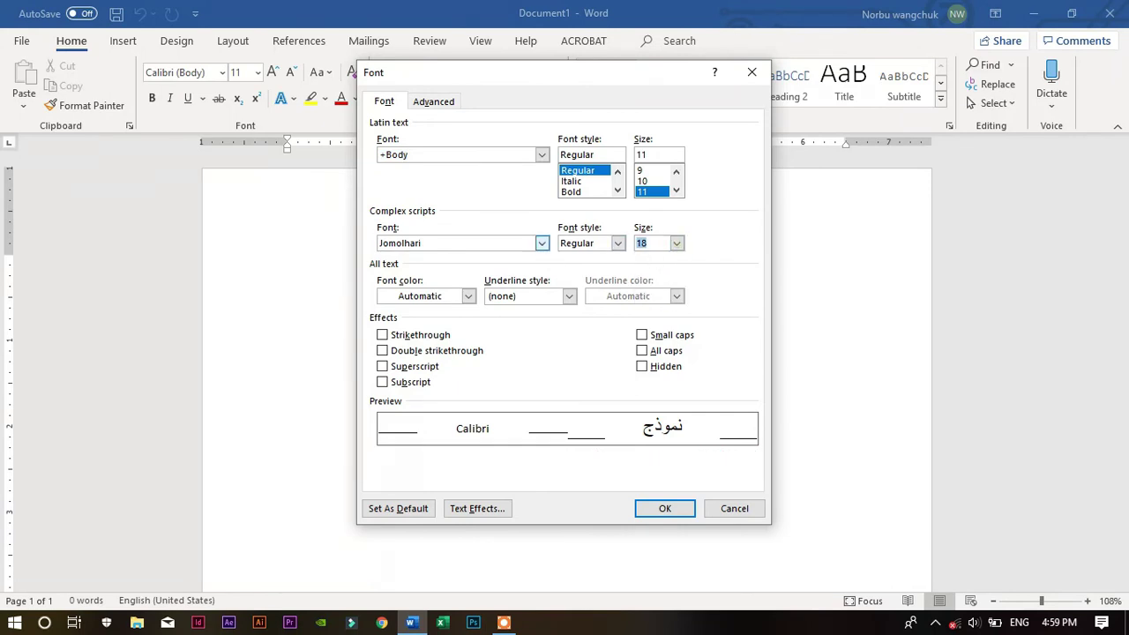
{"action": "left_click", "coordinate": [541, 243]}
{"action": "scroll", "coordinate": [509, 289], "scroll_direction": "up", "scroll_amount": 1}
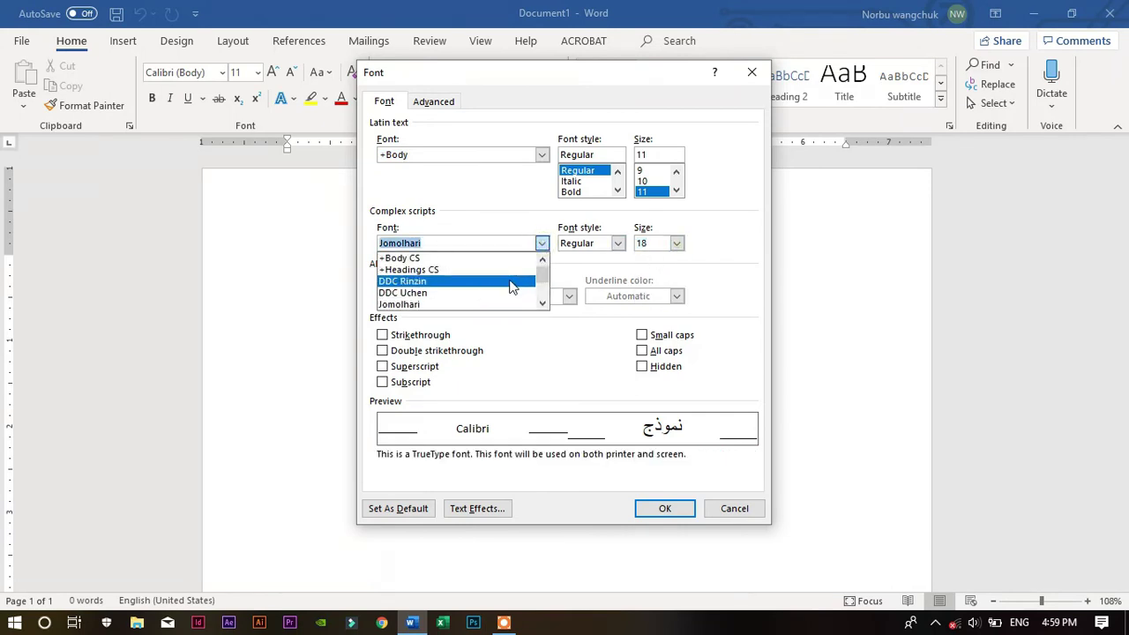
{"action": "scroll", "coordinate": [511, 286], "scroll_direction": "down", "scroll_amount": 1}
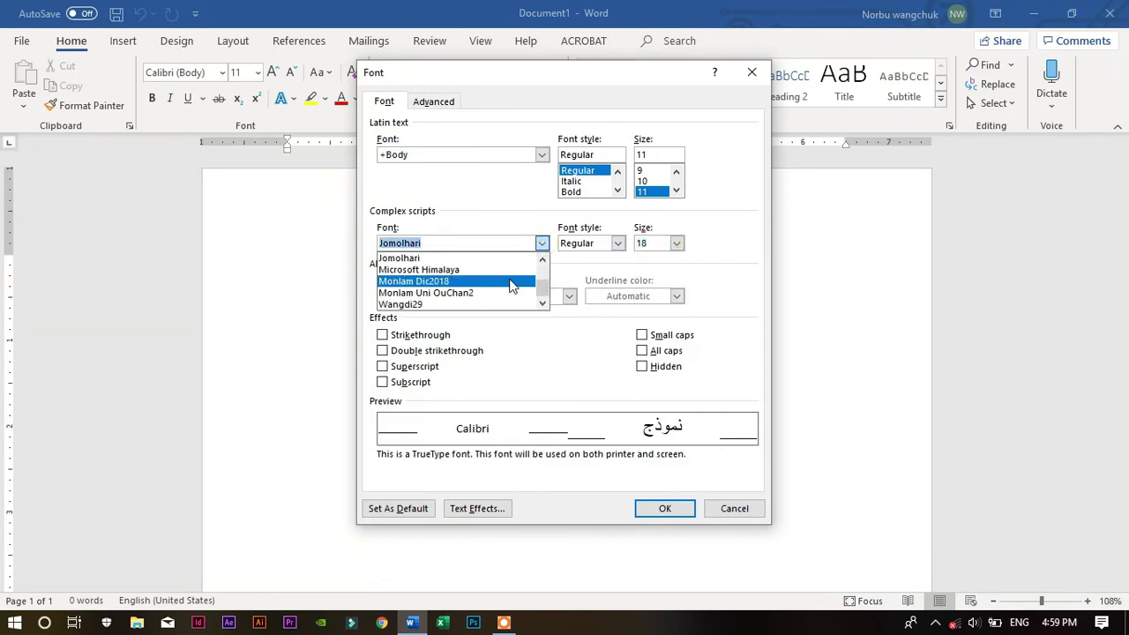
{"action": "left_click", "coordinate": [620, 245]}
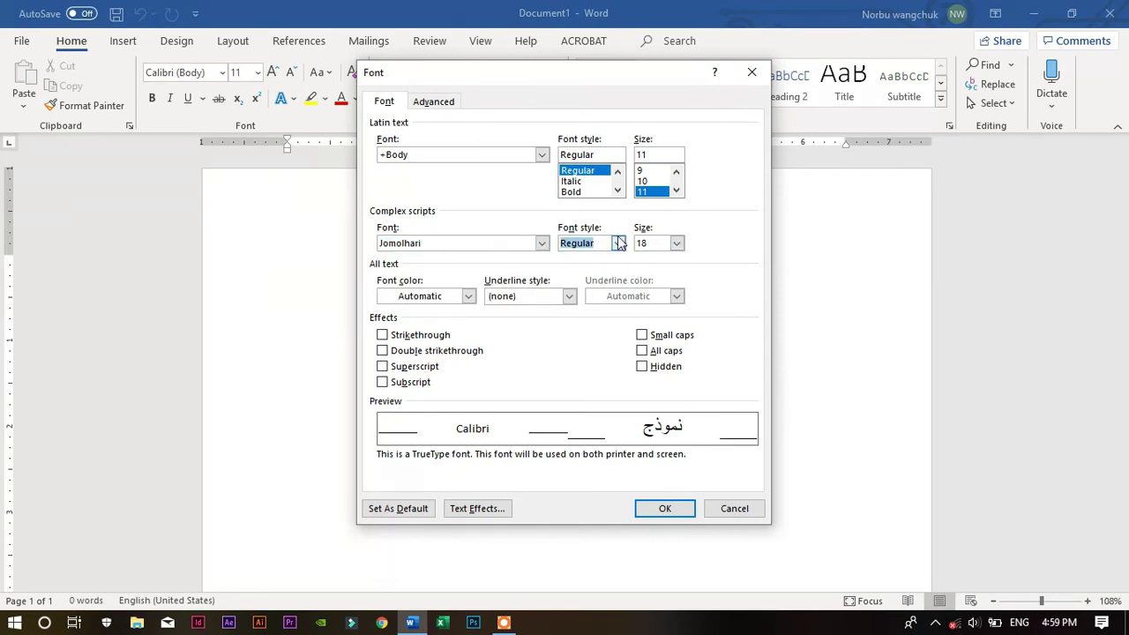
{"action": "left_click", "coordinate": [619, 244]}
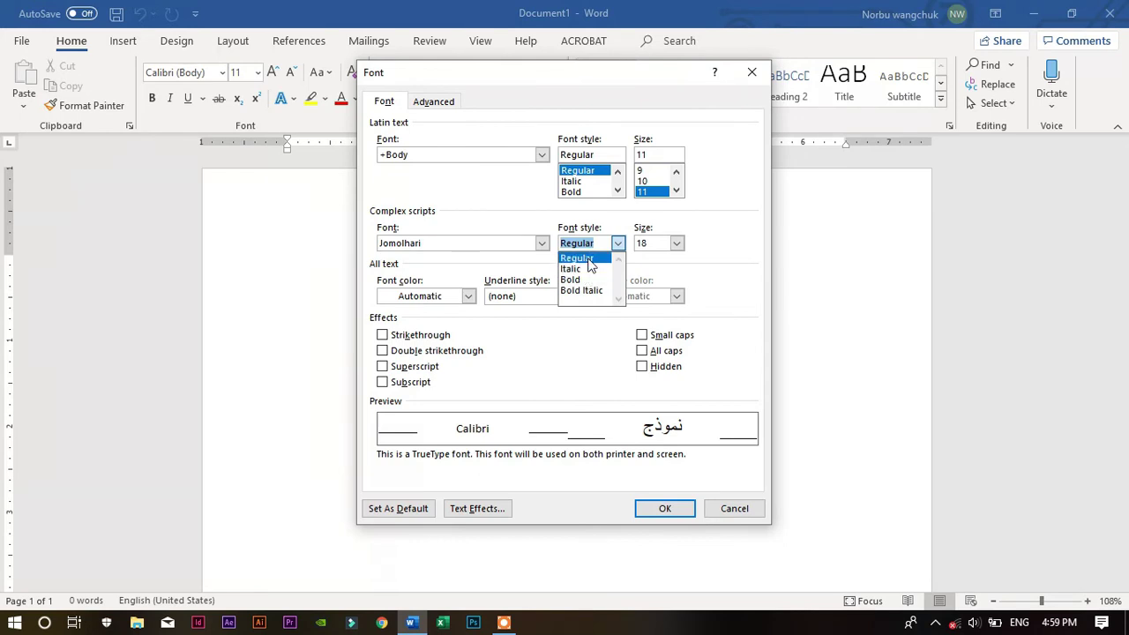
{"action": "left_click", "coordinate": [587, 257]}
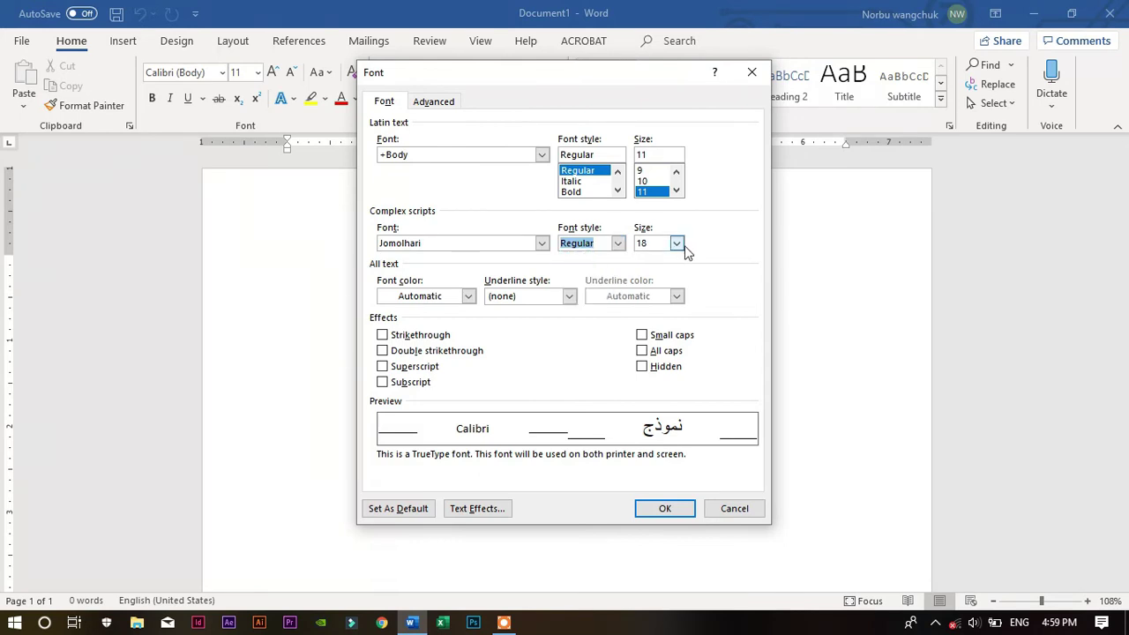
{"action": "left_click", "coordinate": [675, 253]}
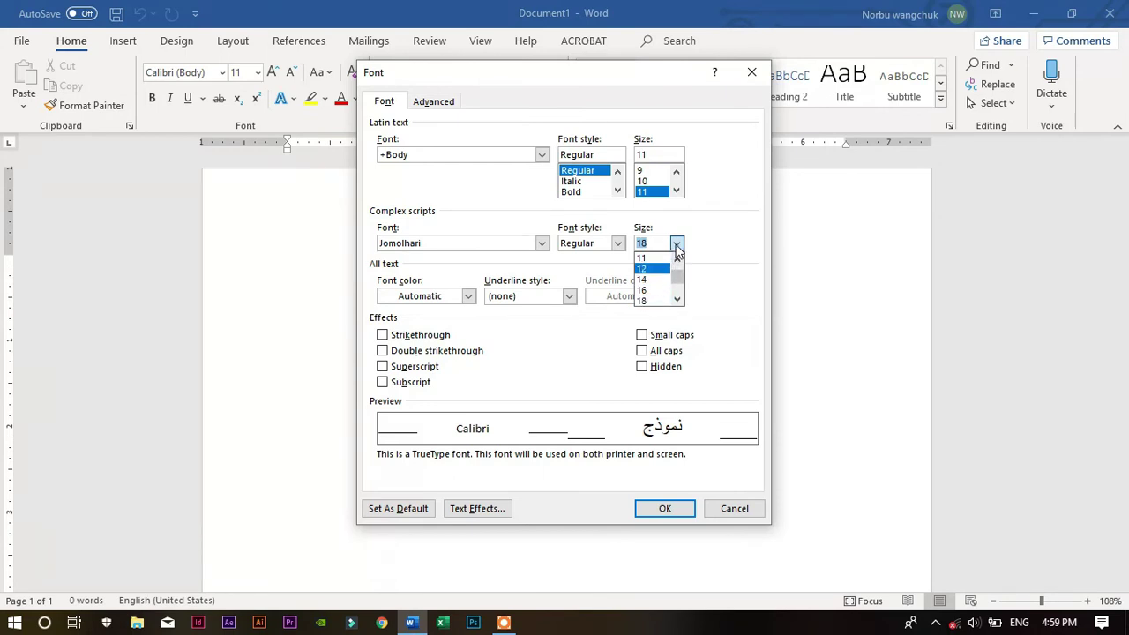
{"action": "left_click", "coordinate": [676, 247]}
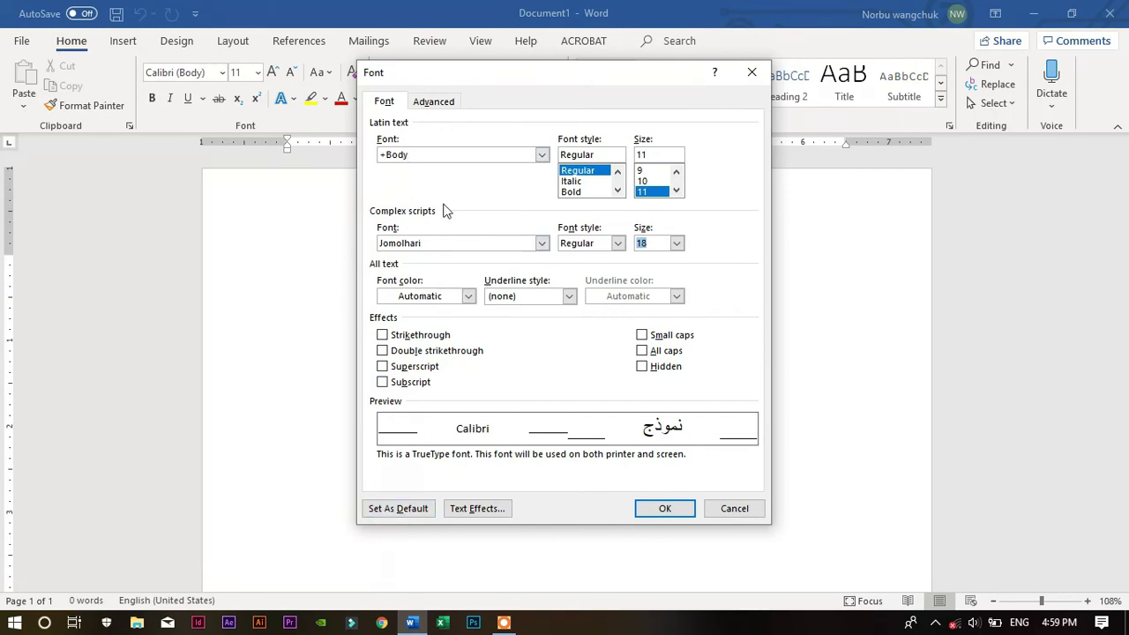
Set the Latin text font to Arial
{"action": "left_click", "coordinate": [542, 156]}
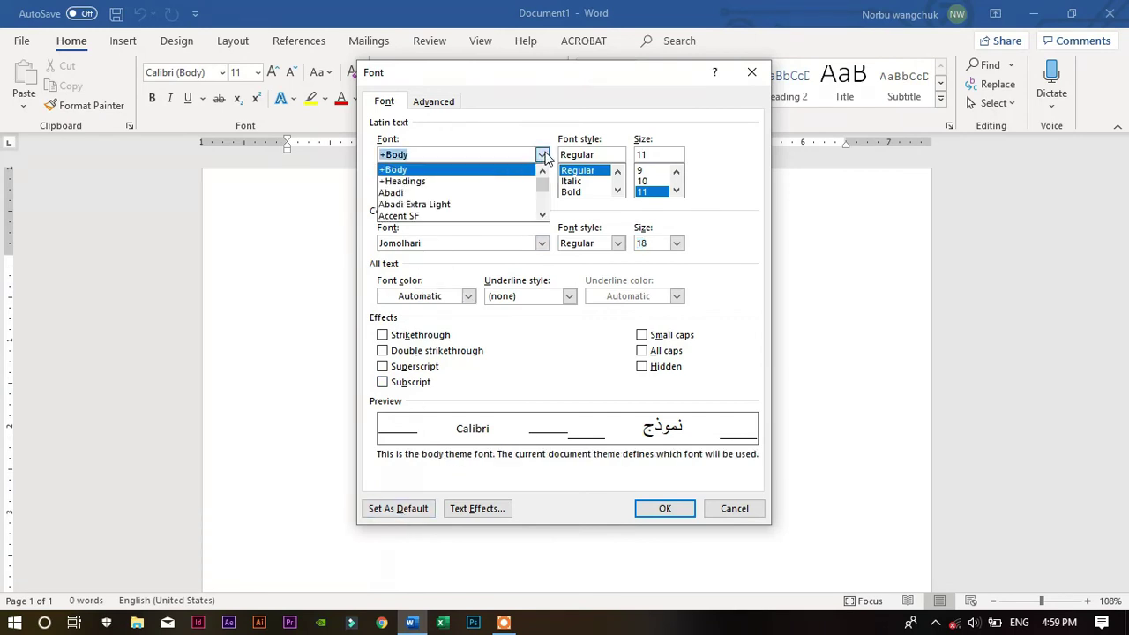
{"action": "scroll", "coordinate": [404, 192], "scroll_direction": "down", "scroll_amount": 10}
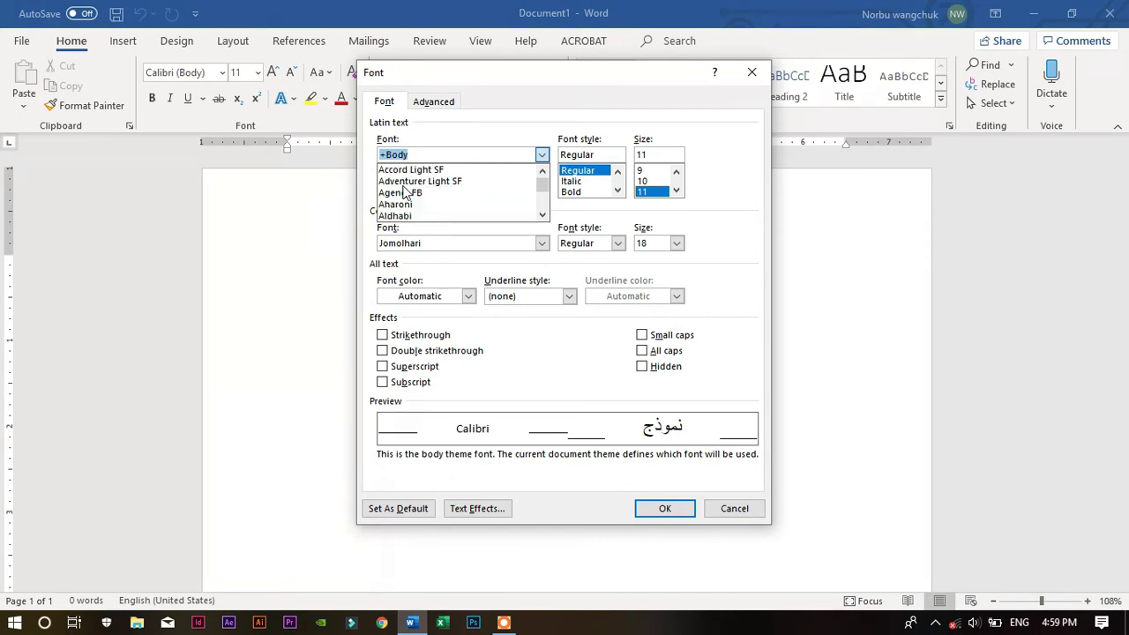
{"action": "scroll", "coordinate": [404, 194], "scroll_direction": "up", "scroll_amount": 3}
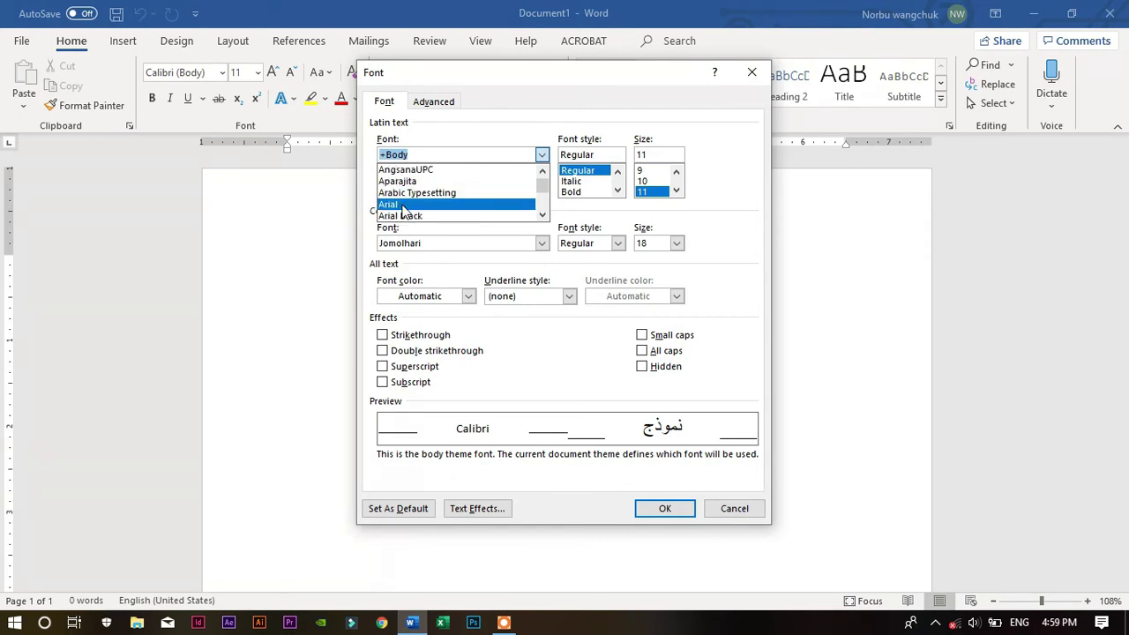
{"action": "left_click", "coordinate": [403, 205]}
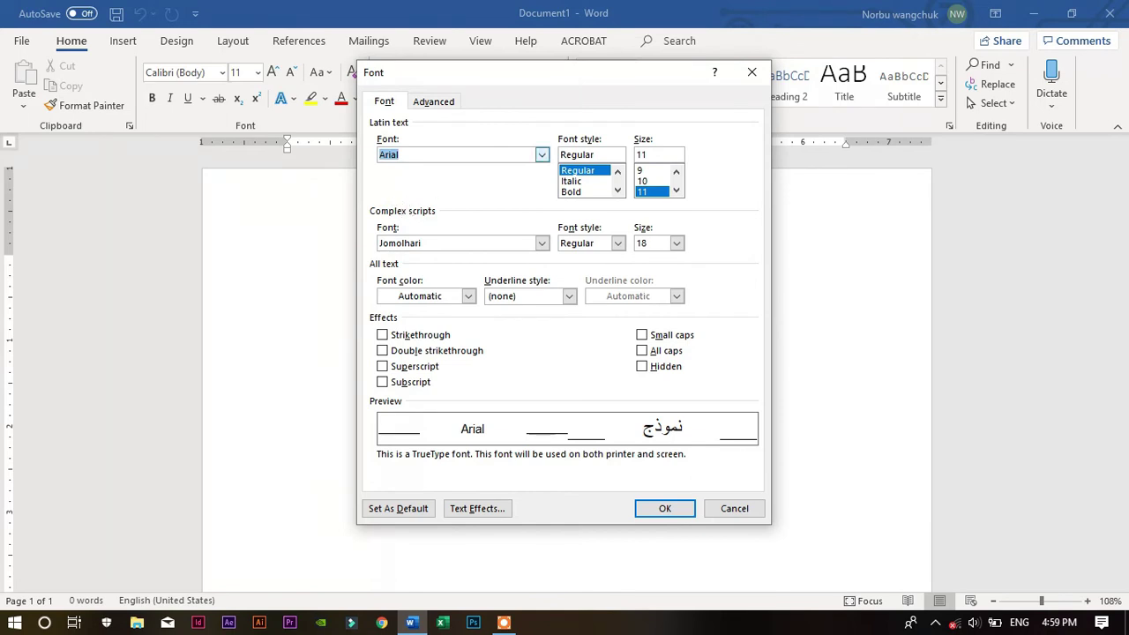
{"action": "left_click", "coordinate": [406, 510]}
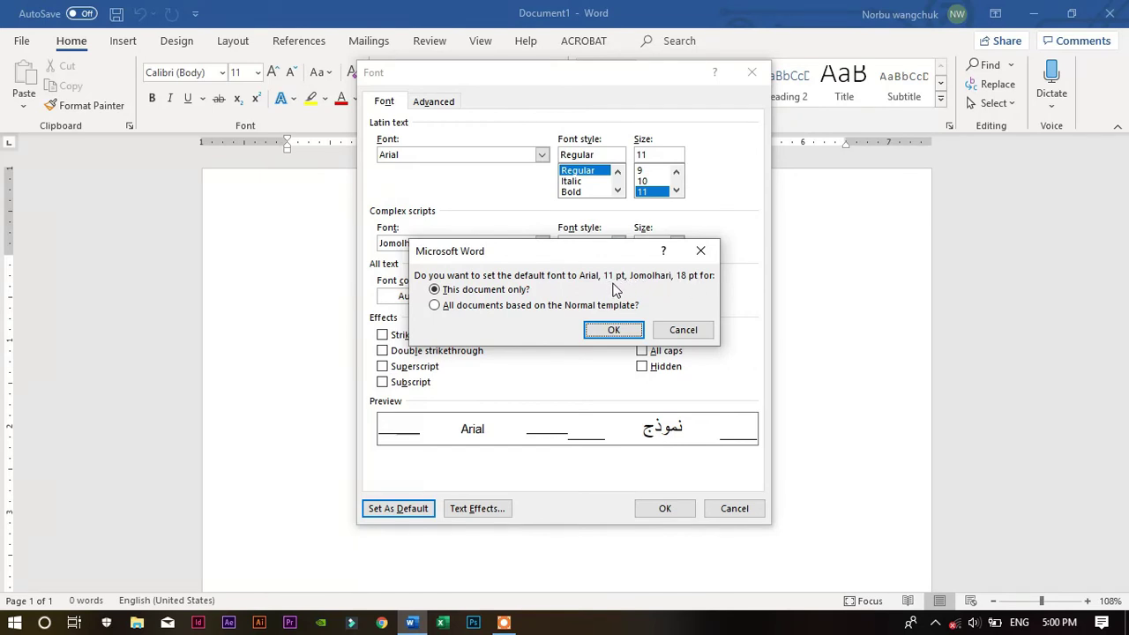
{"action": "left_click", "coordinate": [670, 329]}
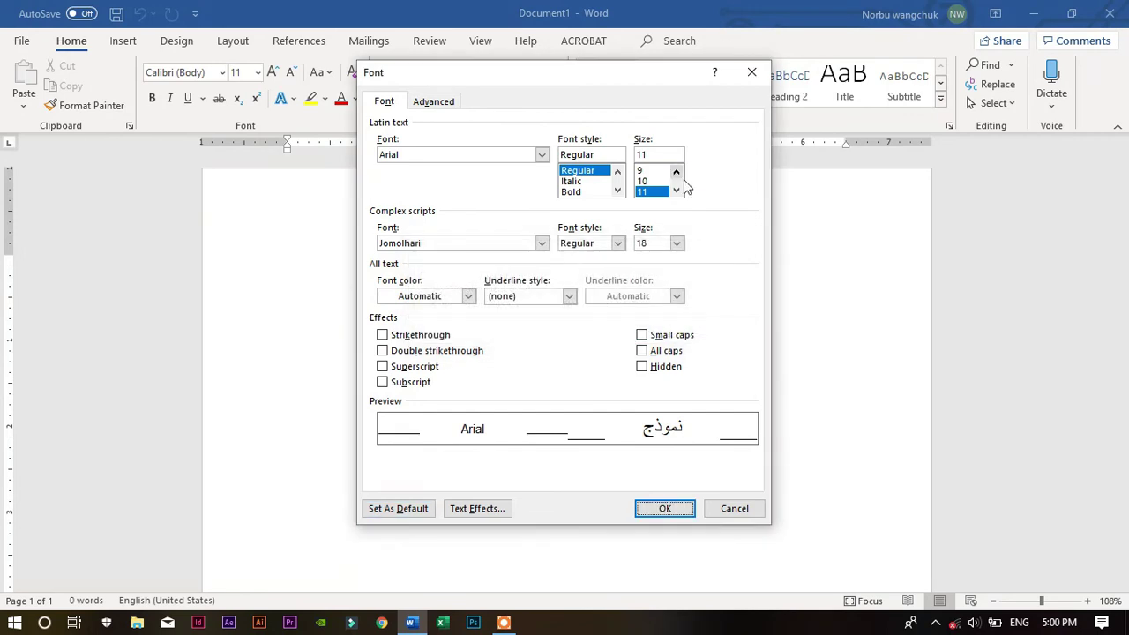
Set the Latin text size to 14 and make the font settings the default for all documents based on the Normal template
{"action": "left_click", "coordinate": [676, 190]}
{"action": "left_click", "coordinate": [675, 191]}
{"action": "left_click", "coordinate": [646, 192]}
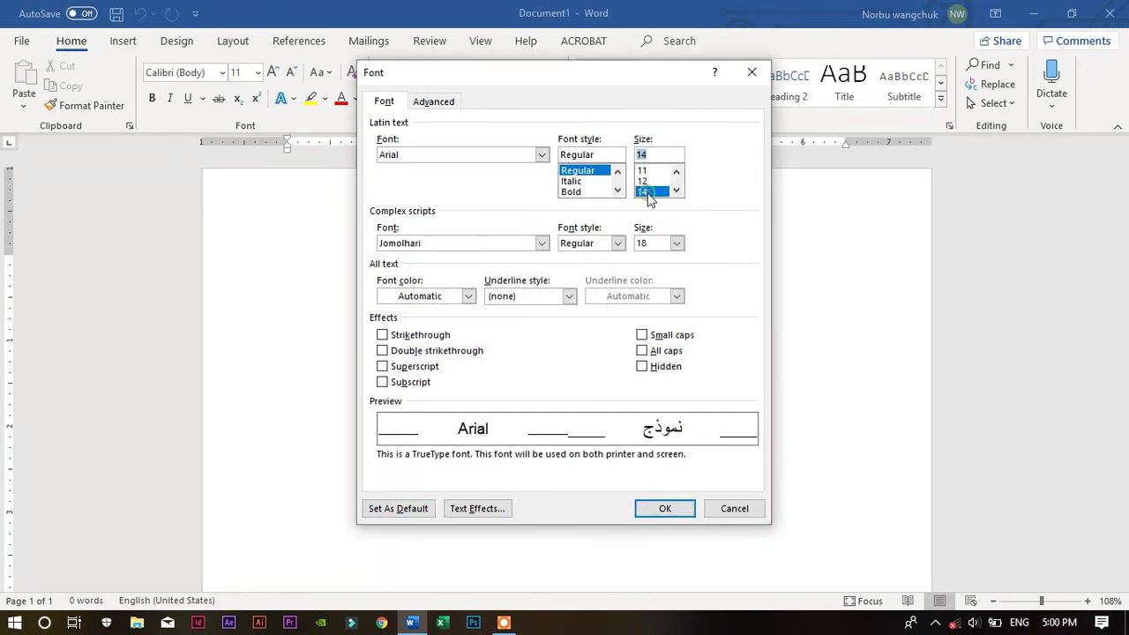
{"action": "left_click", "coordinate": [399, 510]}
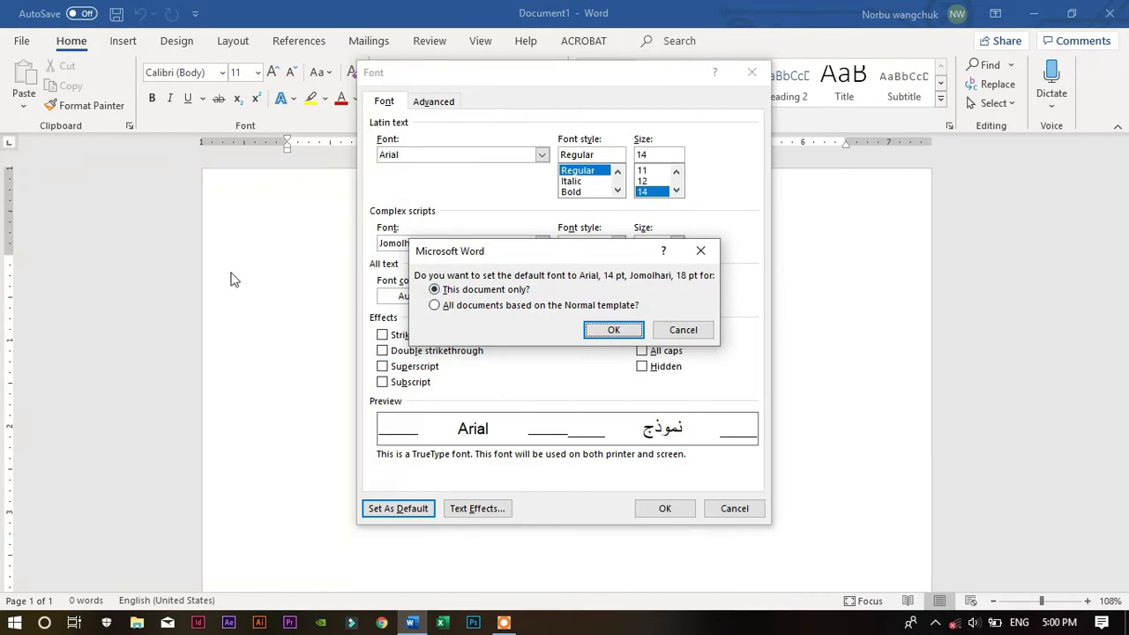
{"action": "left_click", "coordinate": [440, 311]}
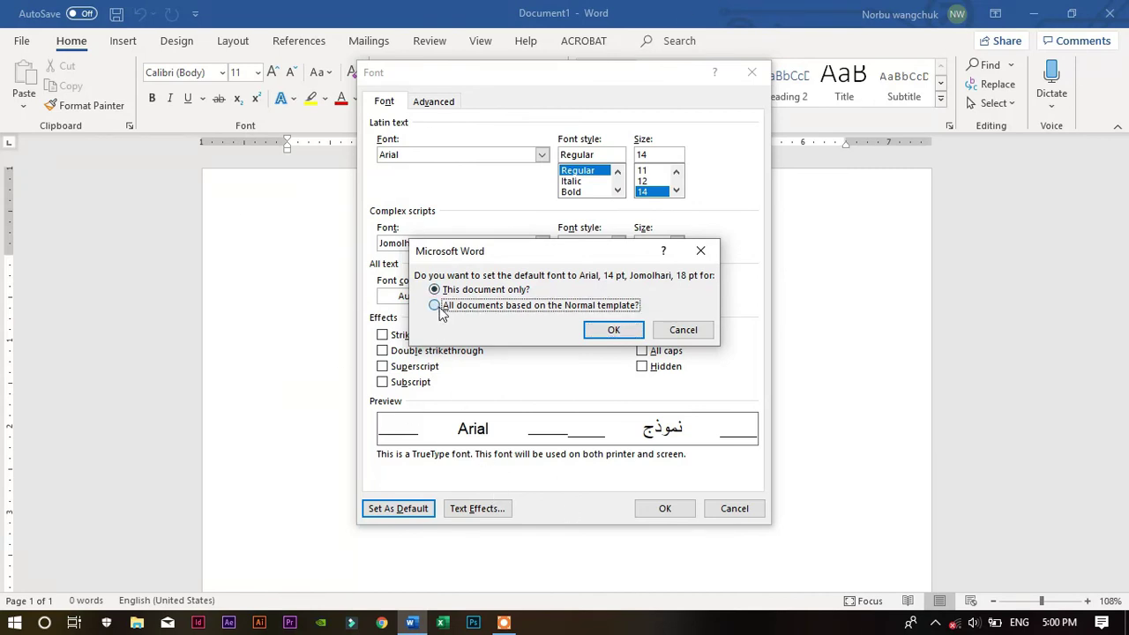
{"action": "left_click", "coordinate": [610, 331]}
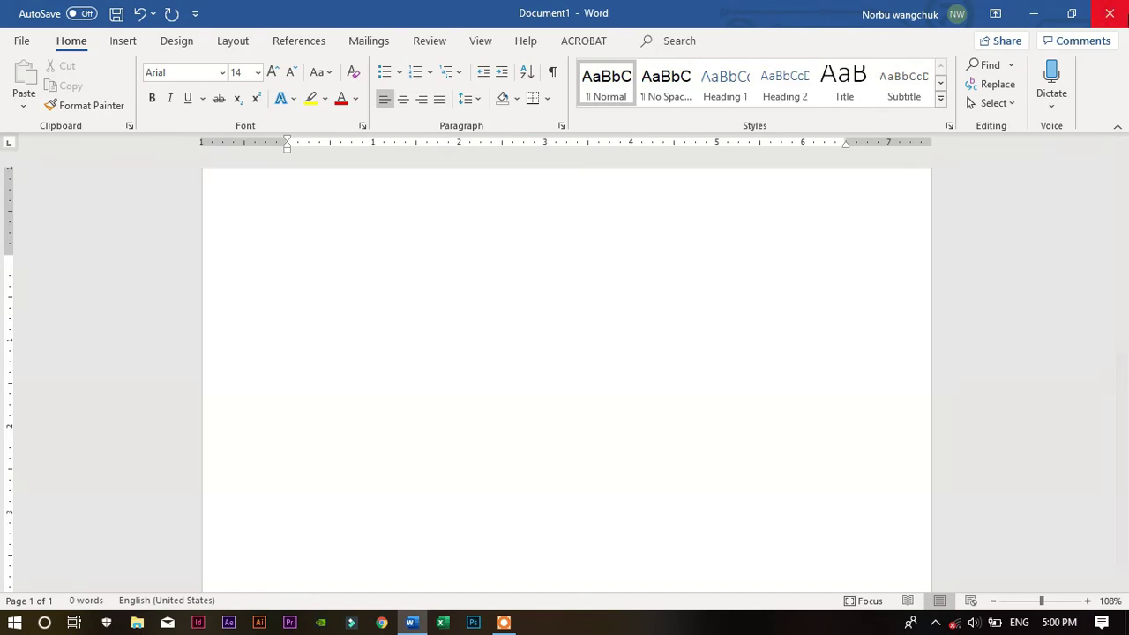
Close the document without saving, then reopen Word with a new blank document
{"action": "left_click", "coordinate": [1110, 14]}
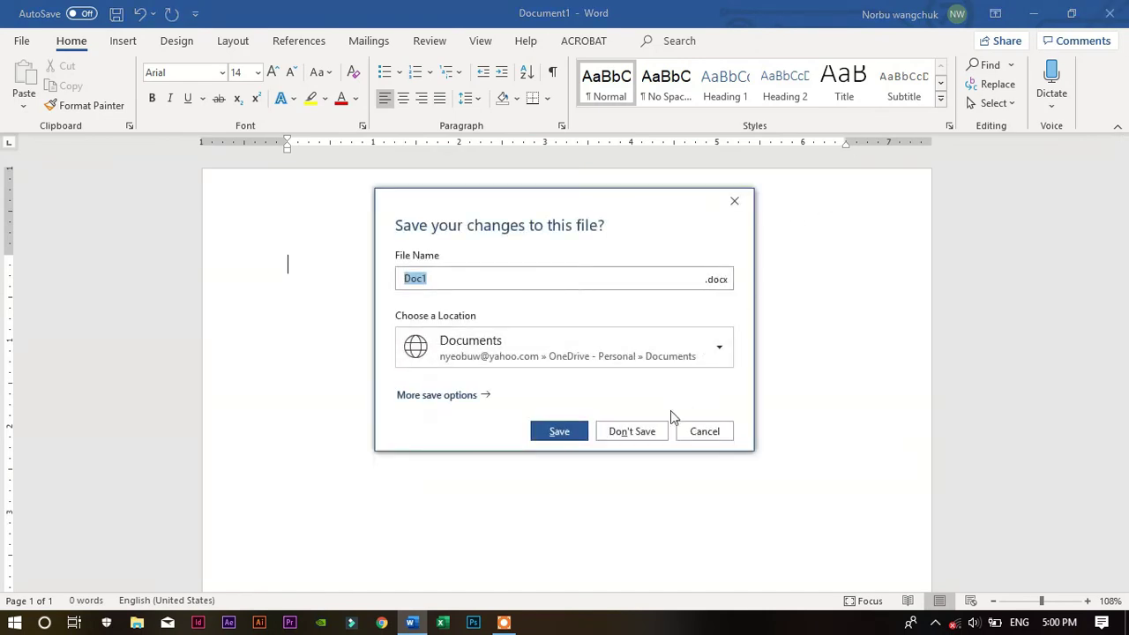
{"action": "left_click", "coordinate": [642, 430]}
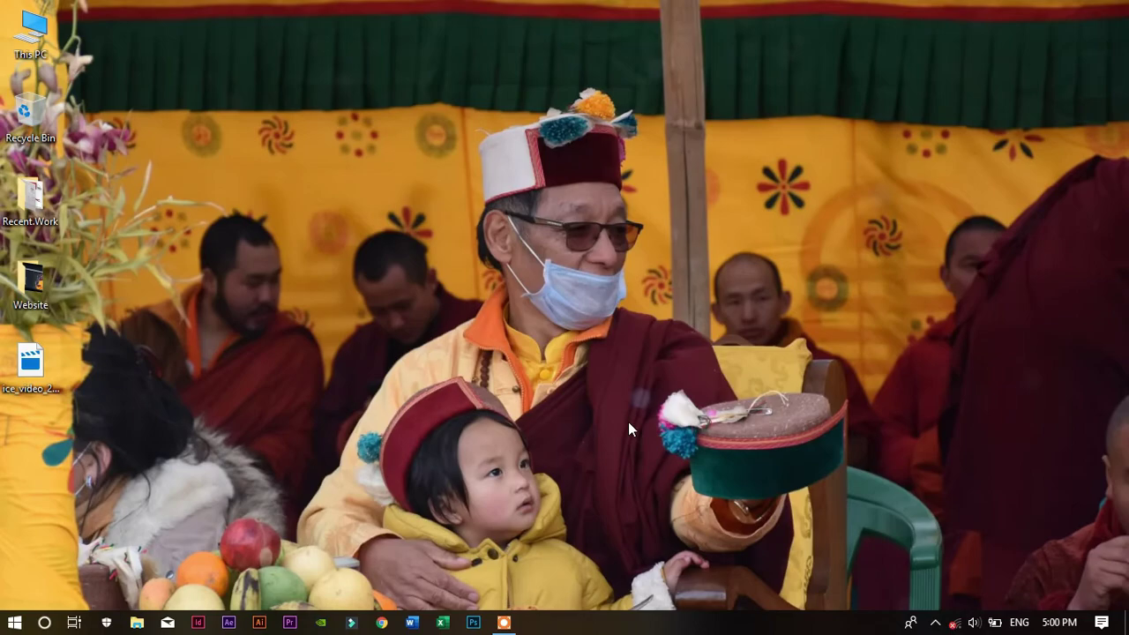
{"action": "left_click", "coordinate": [411, 621]}
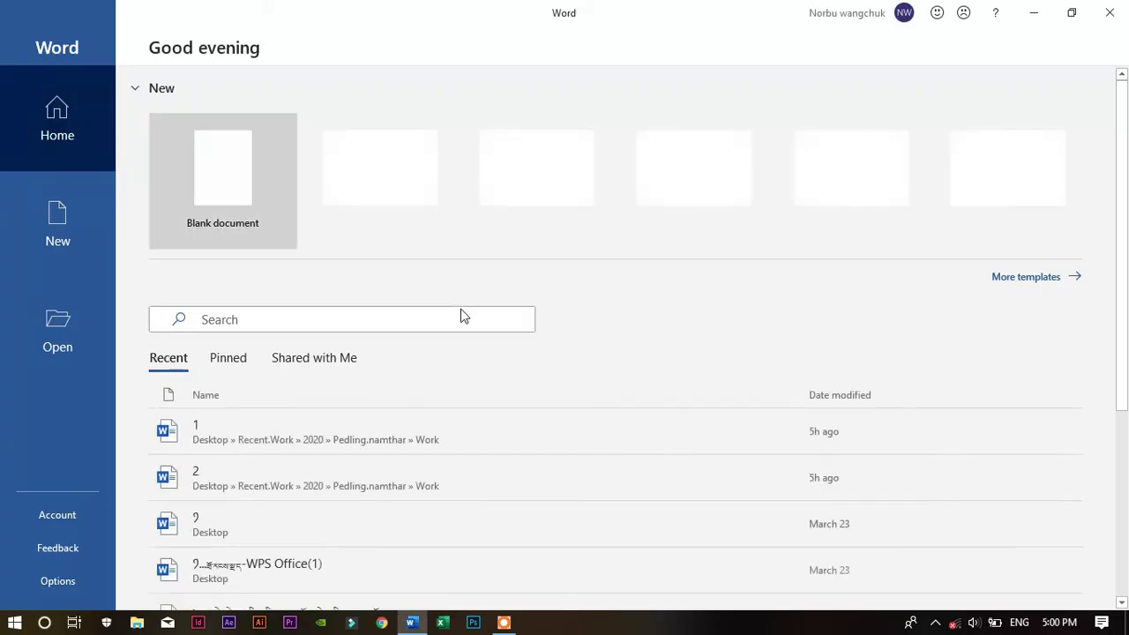
{"action": "left_click", "coordinate": [292, 195]}
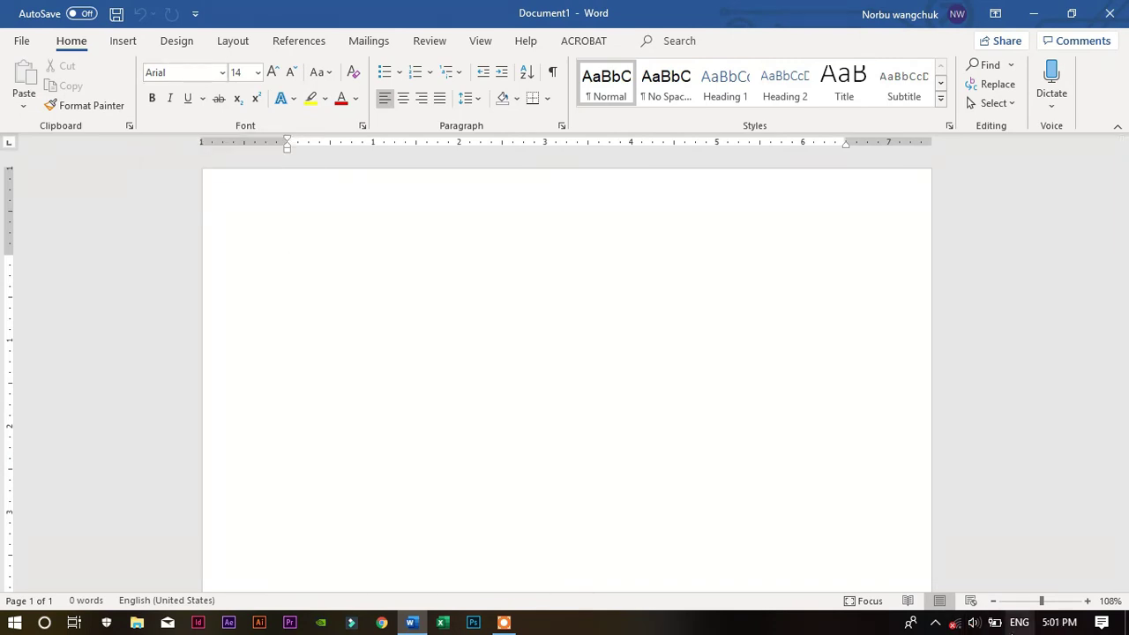
Switch the input language between Dzongkha and English (United States) twice to check each language's default font and size, ending on English
{"action": "left_click", "coordinate": [1018, 622]}
{"action": "left_click", "coordinate": [1000, 535]}
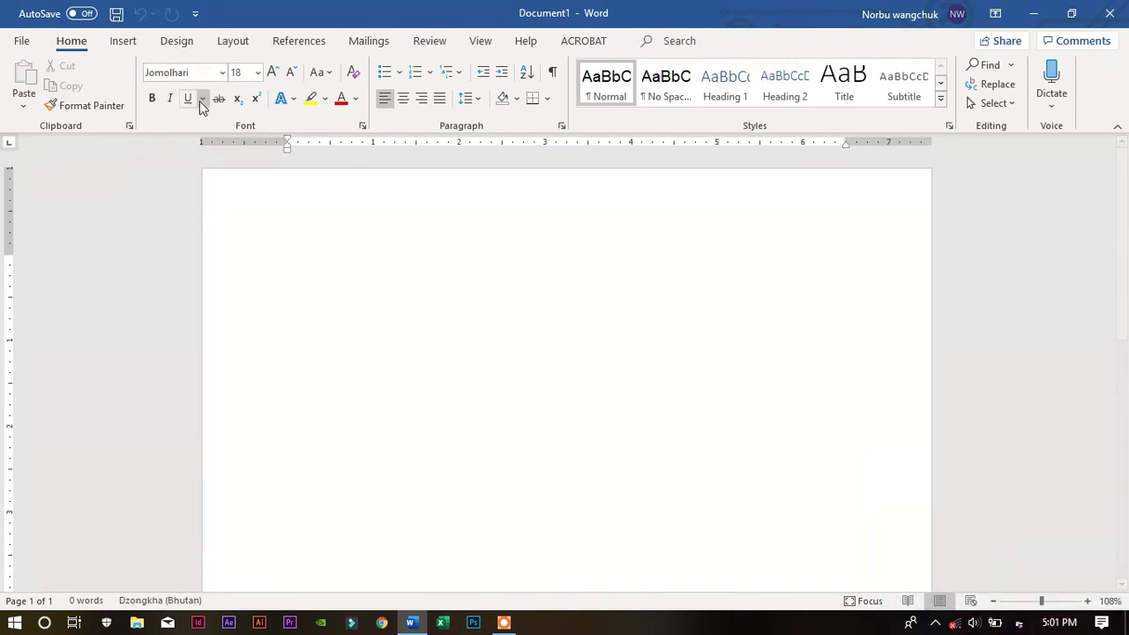
{"action": "left_click", "coordinate": [1021, 623]}
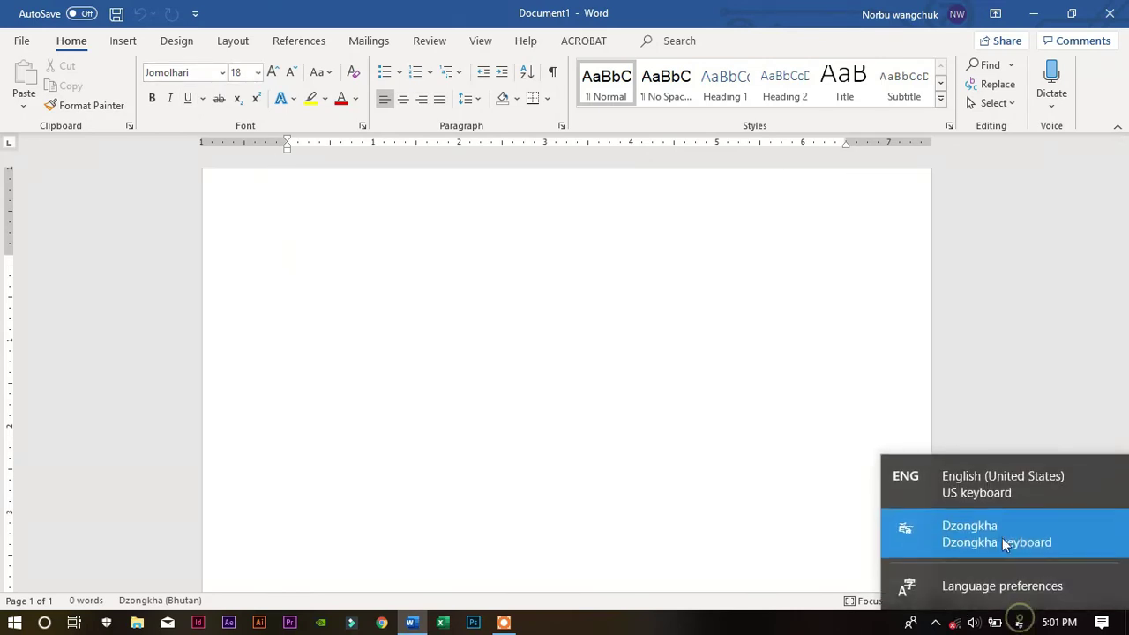
{"action": "left_click", "coordinate": [990, 486]}
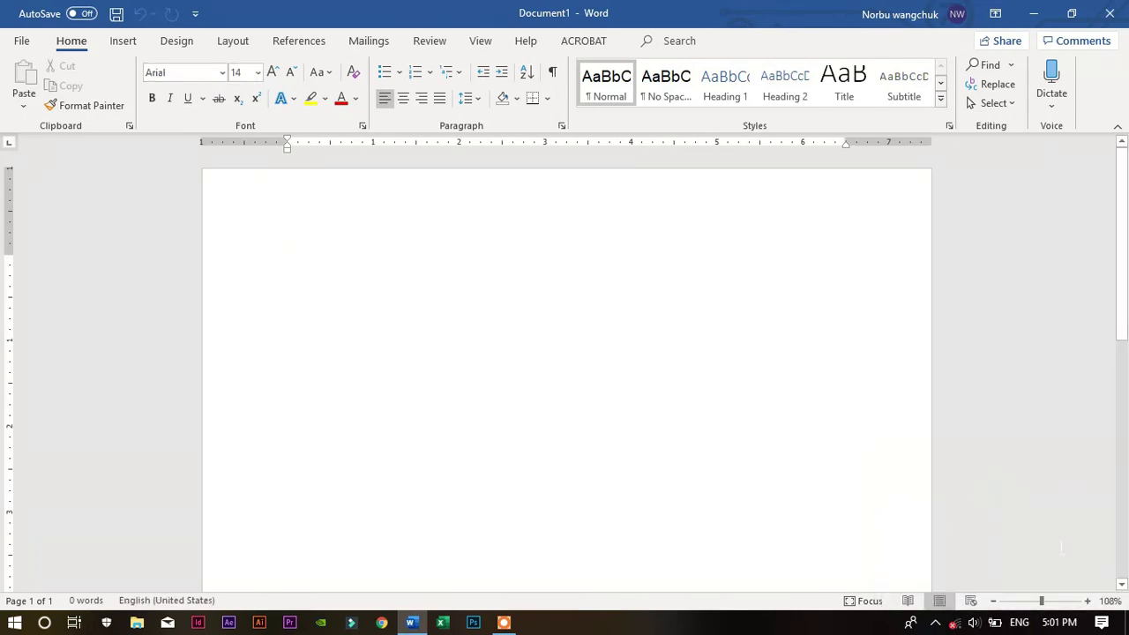
{"action": "left_click", "coordinate": [1018, 622]}
{"action": "left_click", "coordinate": [997, 536]}
{"action": "left_click", "coordinate": [1018, 624]}
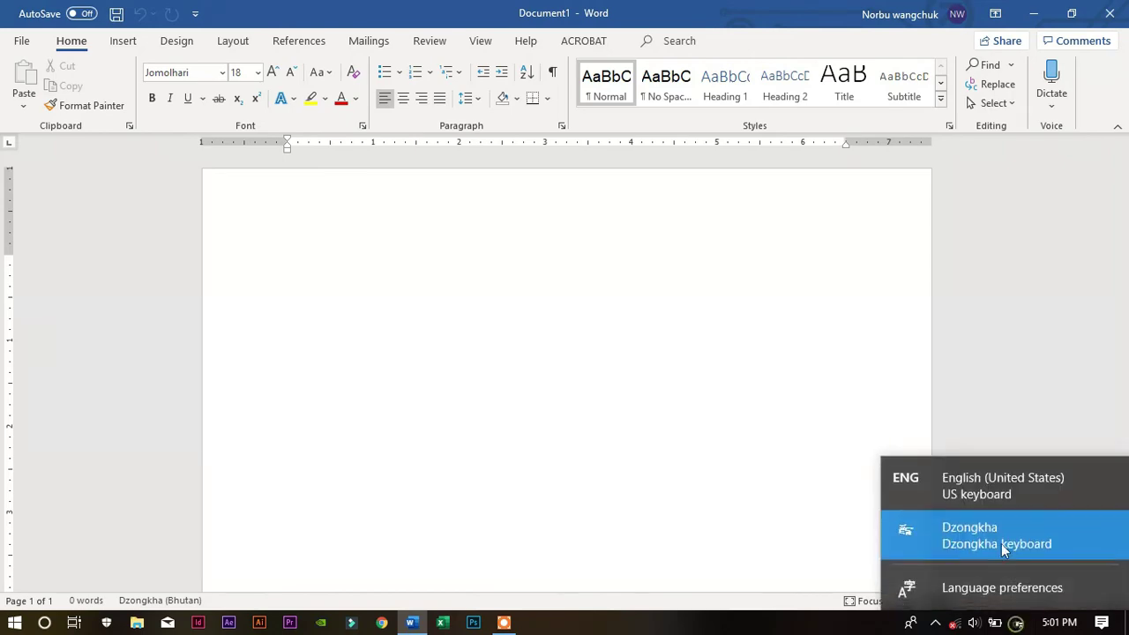
{"action": "left_click", "coordinate": [1002, 491]}
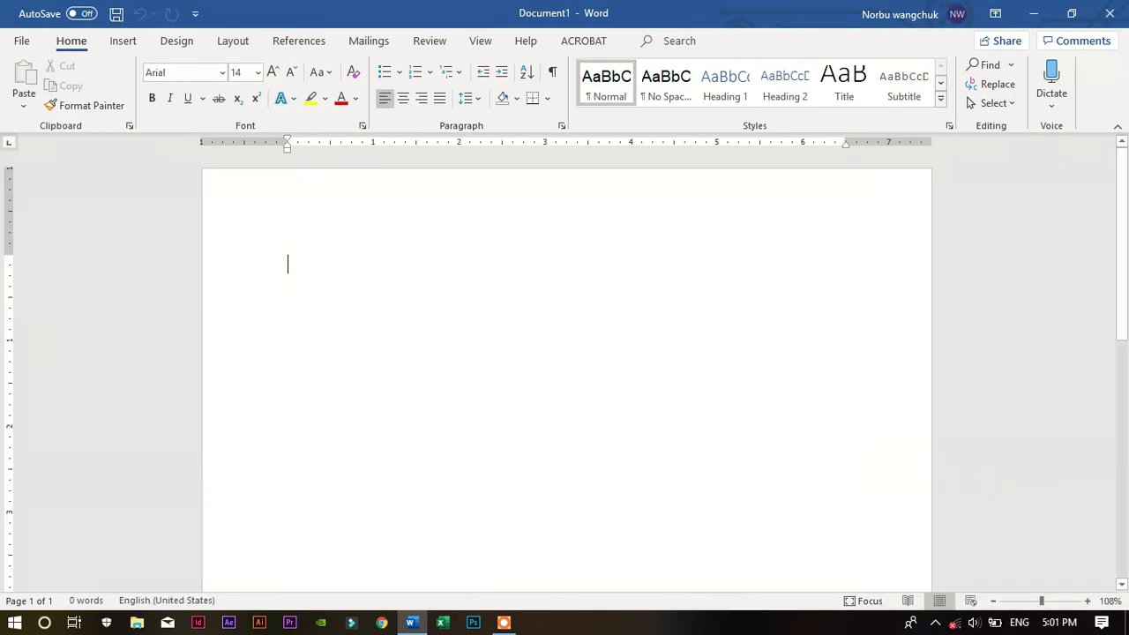